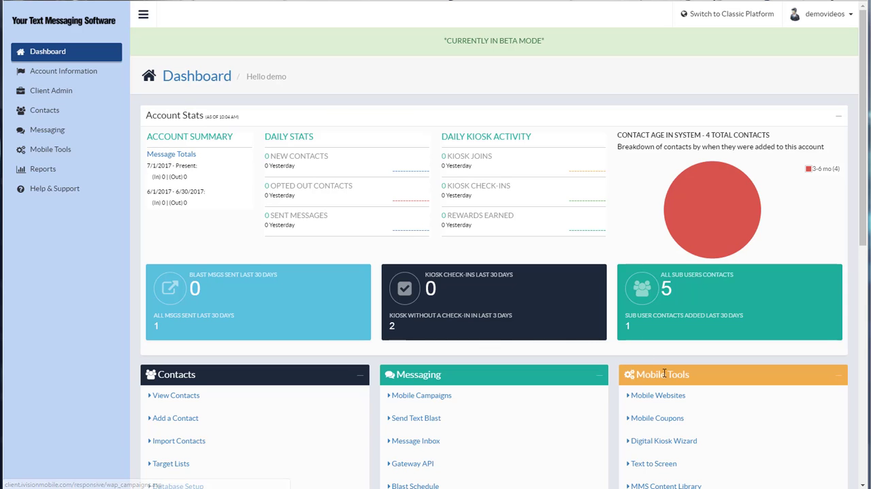
Start a new mobile coupon in the mobile tools and name it "20% OFF!".
{"action": "left_click", "coordinate": [671, 424]}
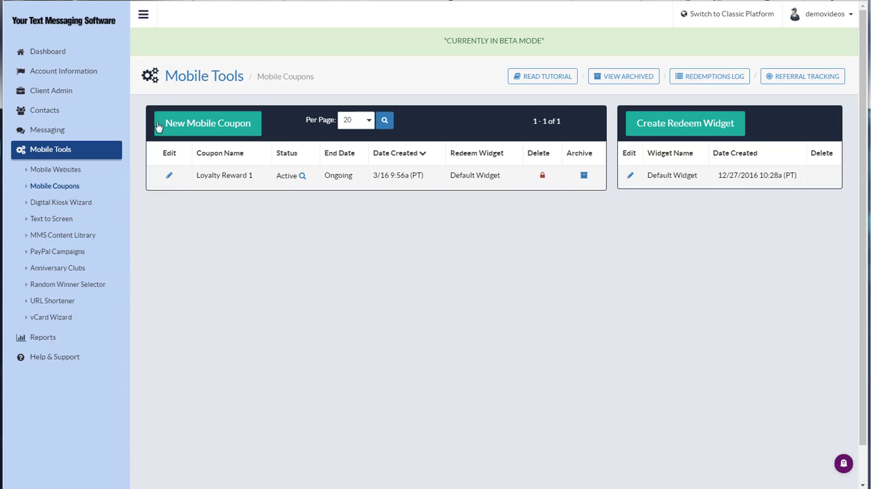
{"action": "left_click", "coordinate": [198, 125]}
{"action": "left_click", "coordinate": [407, 135]}
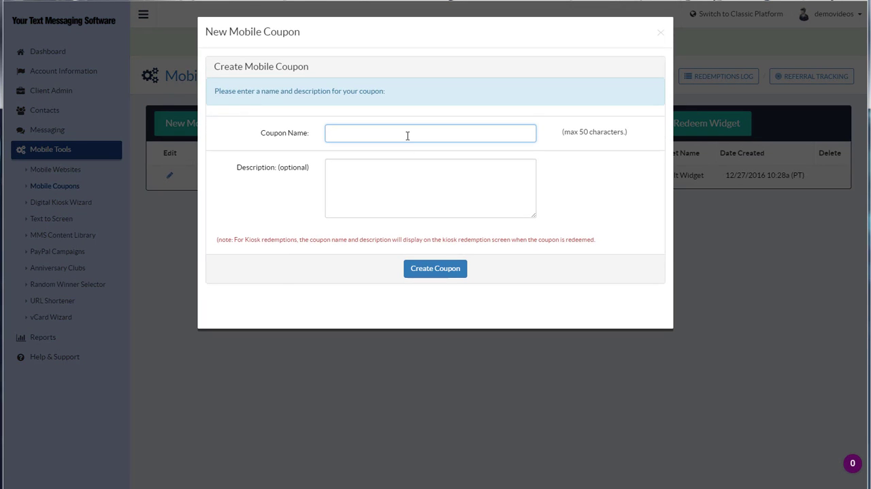
{"action": "type", "text": "2"}
{"action": "left_click", "coordinate": [406, 145]}
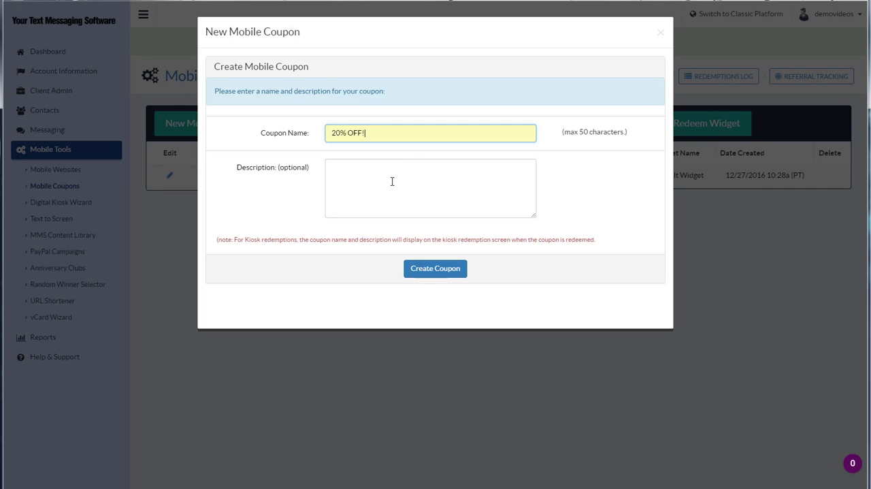
Create the coupon with the description "Enjoy 20% OFF one regular priced item. Cannot be combined with other offers. Expires in 7 days.".
{"action": "left_click", "coordinate": [388, 193]}
{"action": "type", "text": "Enjoy 20% OFF one regular priced item. Cannot be combined with other offers. Expires in 7 days."}
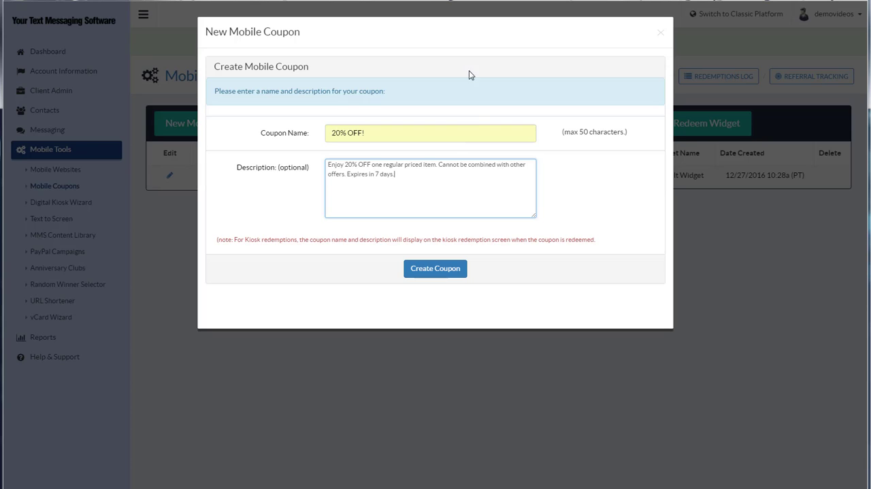
{"action": "left_click", "coordinate": [436, 269]}
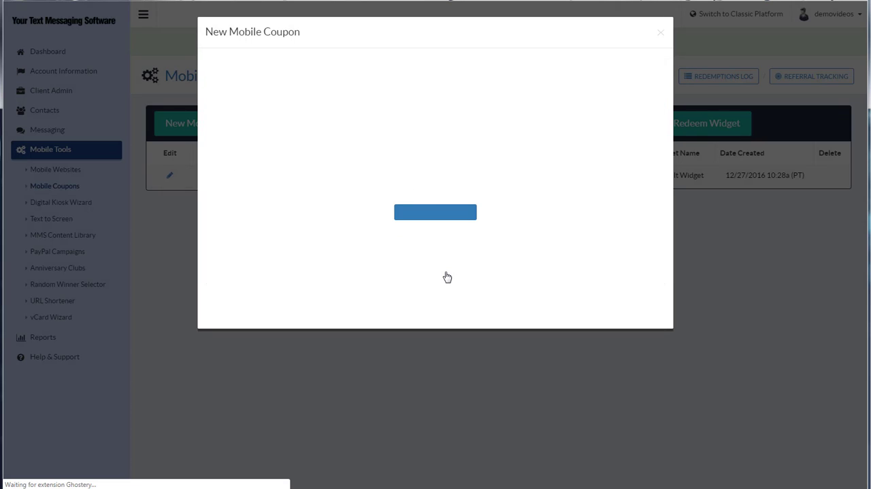
{"action": "left_click", "coordinate": [660, 32]}
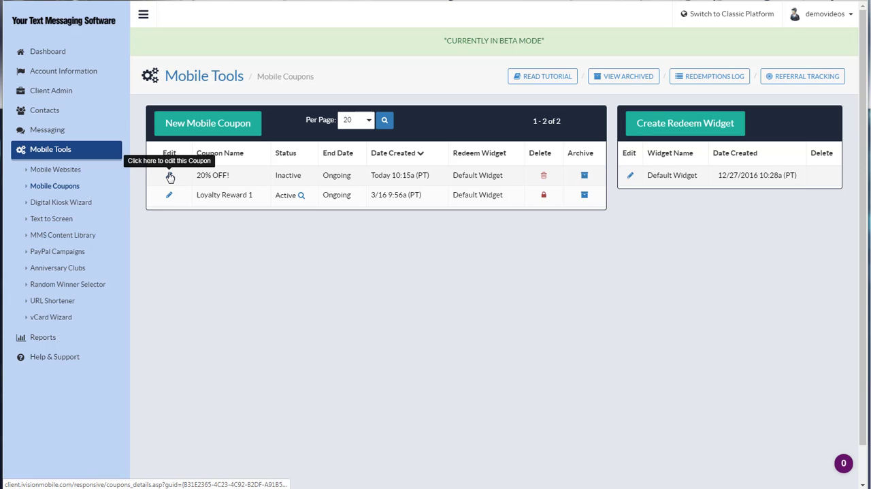
Open the 20% OFF! coupon for editing and set it to expire 7 days from the issue date.
{"action": "left_click", "coordinate": [169, 176]}
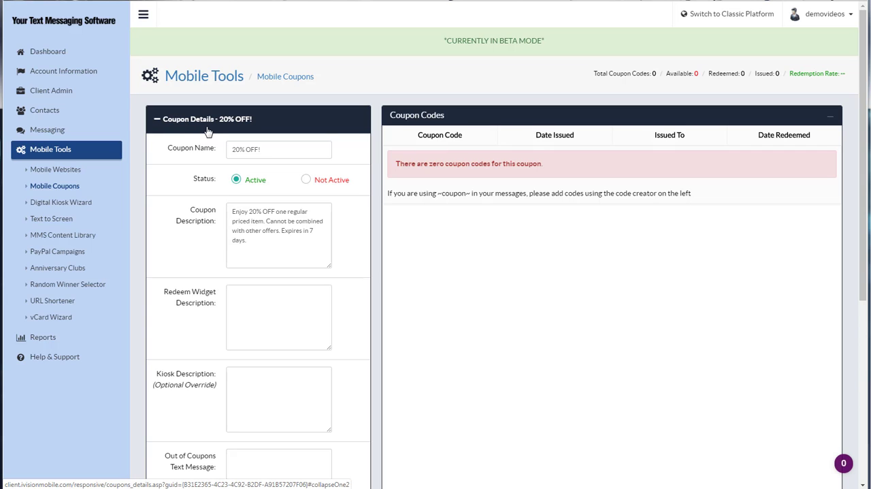
{"action": "scroll", "coordinate": [208, 131], "scroll_direction": "down", "scroll_amount": 5}
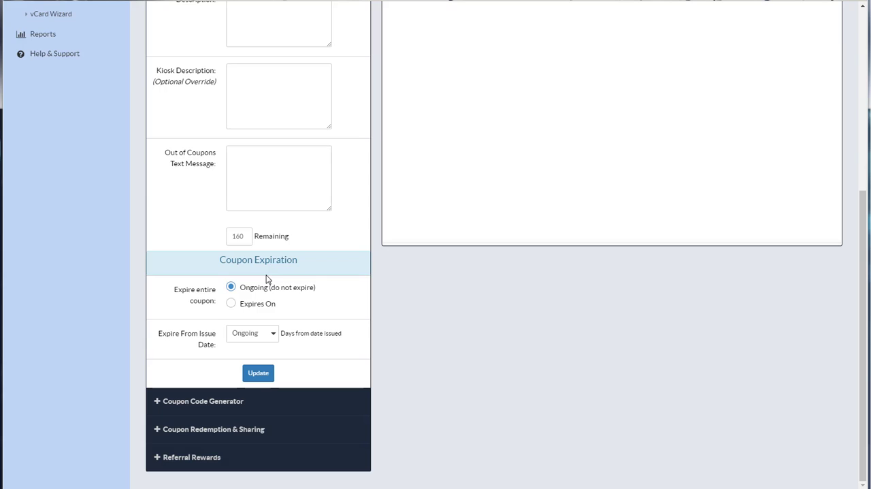
{"action": "mouse_move", "coordinate": [208, 346]}
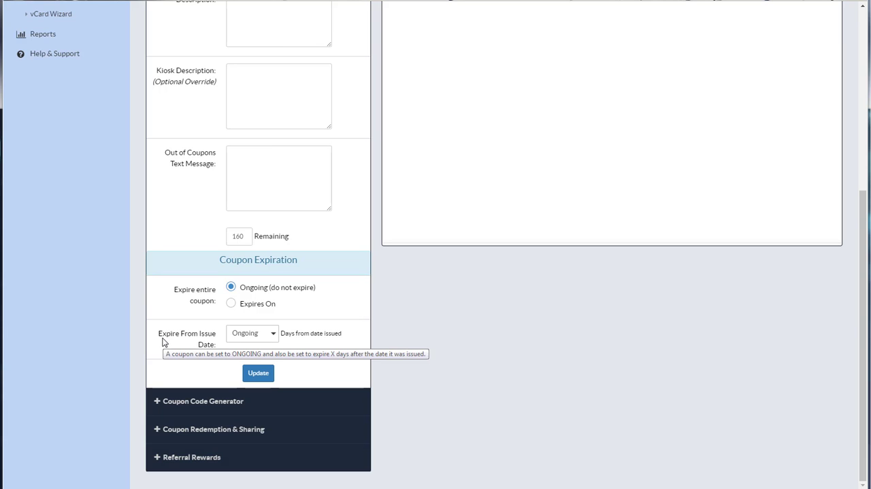
{"action": "left_click", "coordinate": [270, 337]}
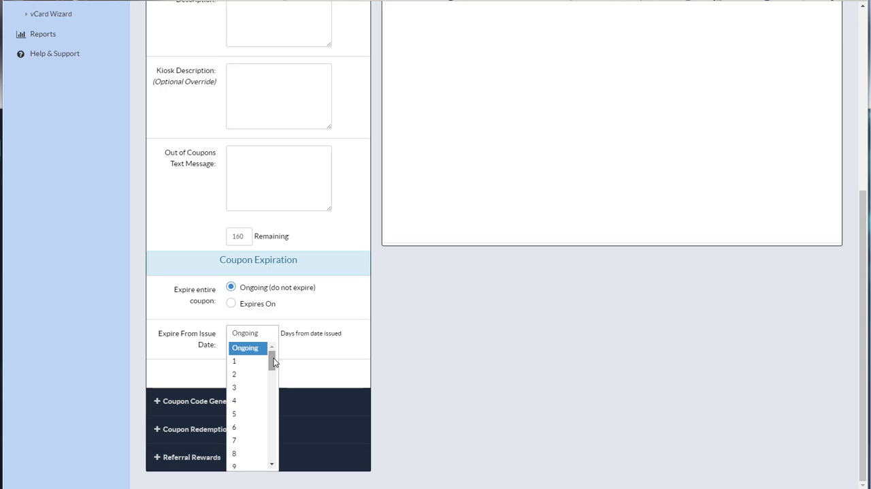
{"action": "left_click", "coordinate": [248, 441]}
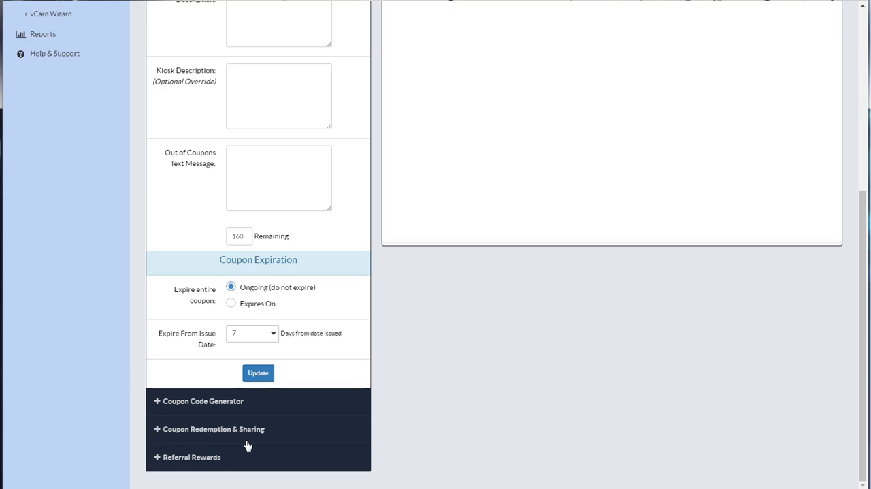
Set the entire coupon to expire on 07/31/2017 at 5:00 PM and update the coupon details.
{"action": "left_click", "coordinate": [231, 304]}
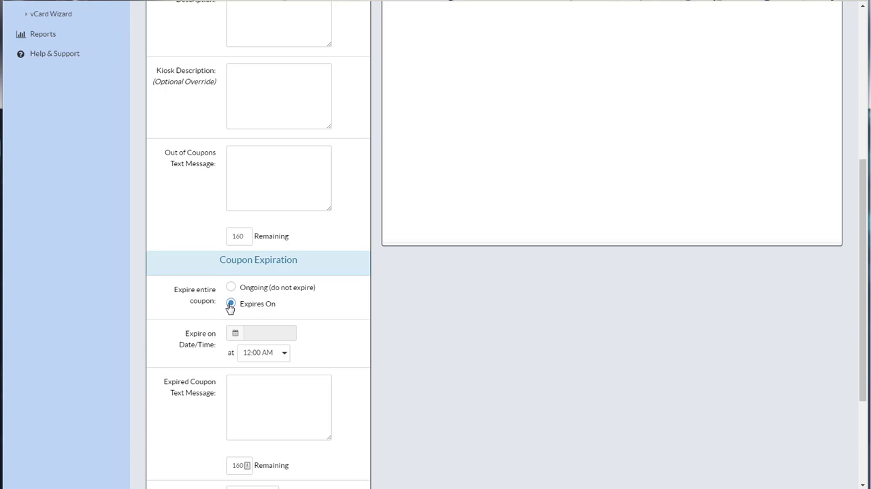
{"action": "left_click", "coordinate": [265, 338]}
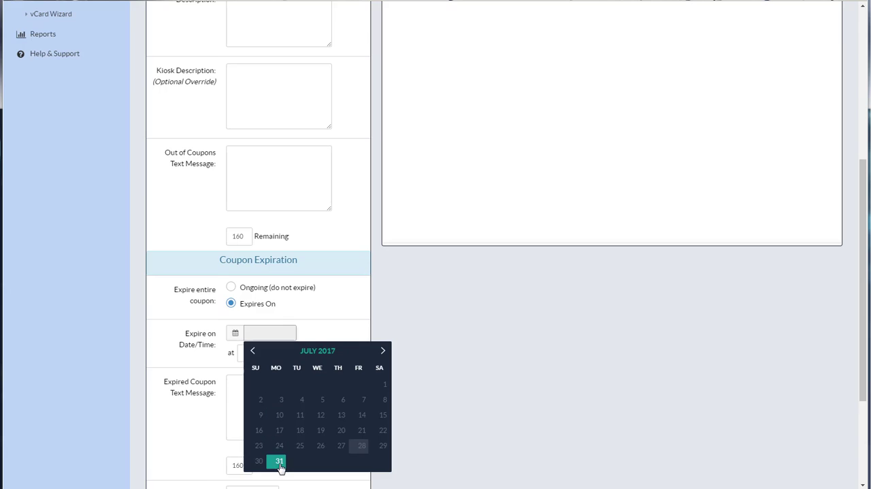
{"action": "left_click", "coordinate": [279, 461]}
{"action": "left_click", "coordinate": [278, 353]}
{"action": "left_click_drag", "start_coordinate": [281, 386], "coordinate": [281, 447]}
{"action": "left_click", "coordinate": [271, 448]}
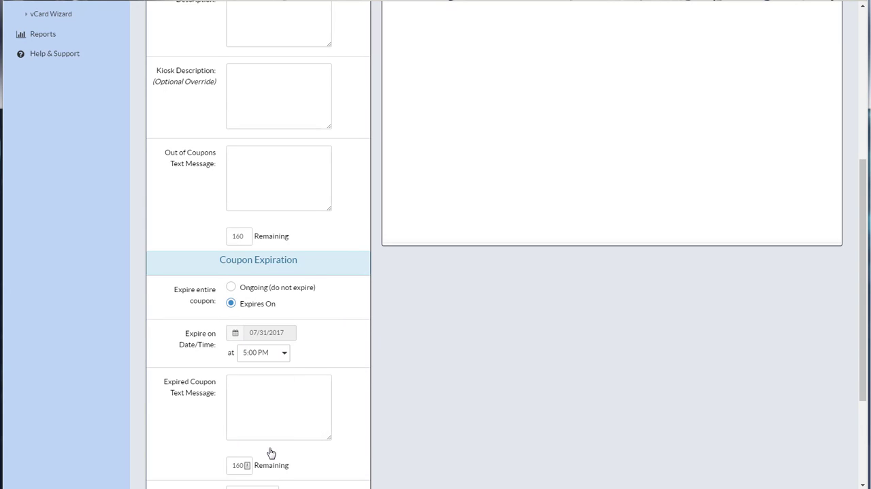
{"action": "scroll", "coordinate": [270, 452], "scroll_direction": "down", "scroll_amount": 3}
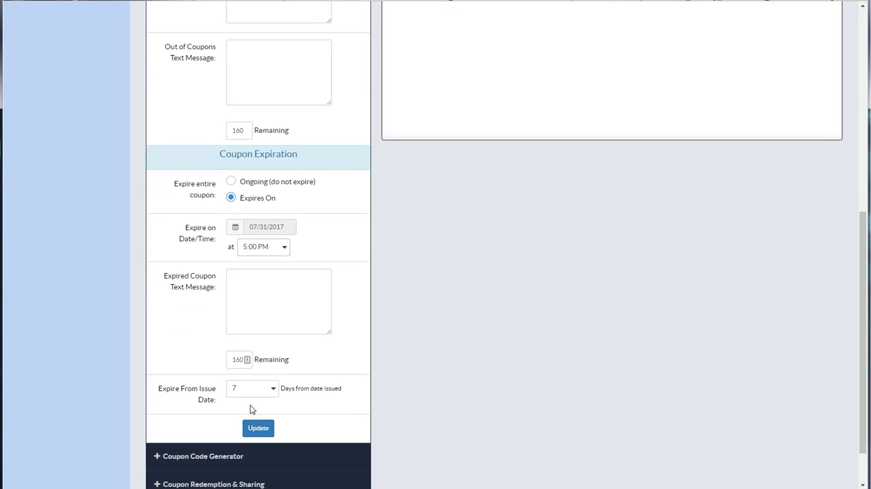
{"action": "left_click", "coordinate": [260, 427]}
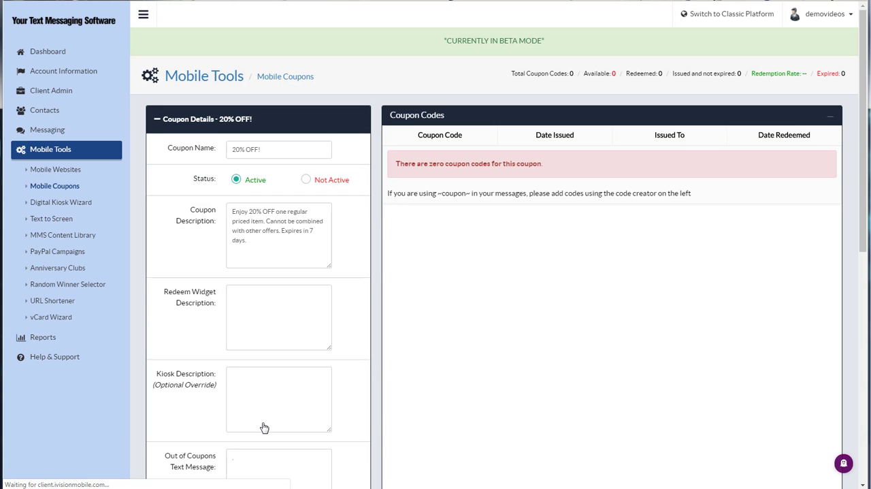
Append the ~expires~ tag to the end of the coupon description.
{"action": "left_click", "coordinate": [275, 239]}
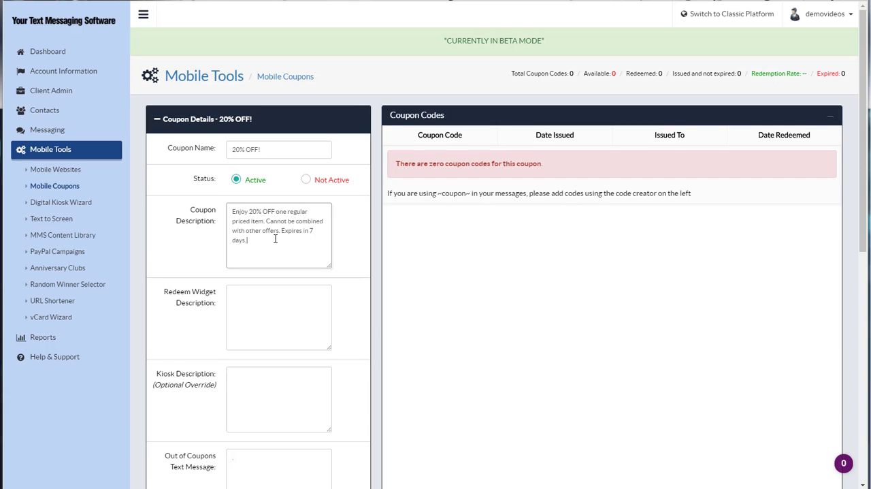
{"action": "type", "text": "~expires~"}
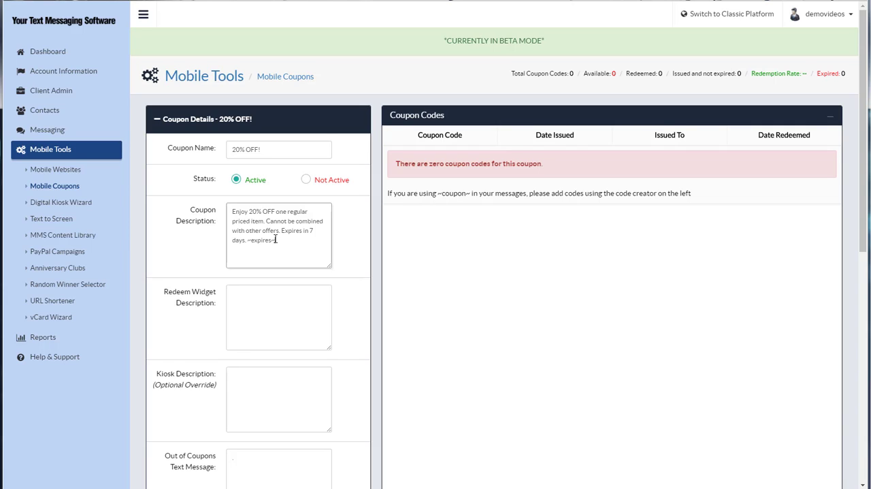
Review the coupon code generator's options for adding codes manually, creating random codes and importing codes.
{"action": "left_click", "coordinate": [158, 123]}
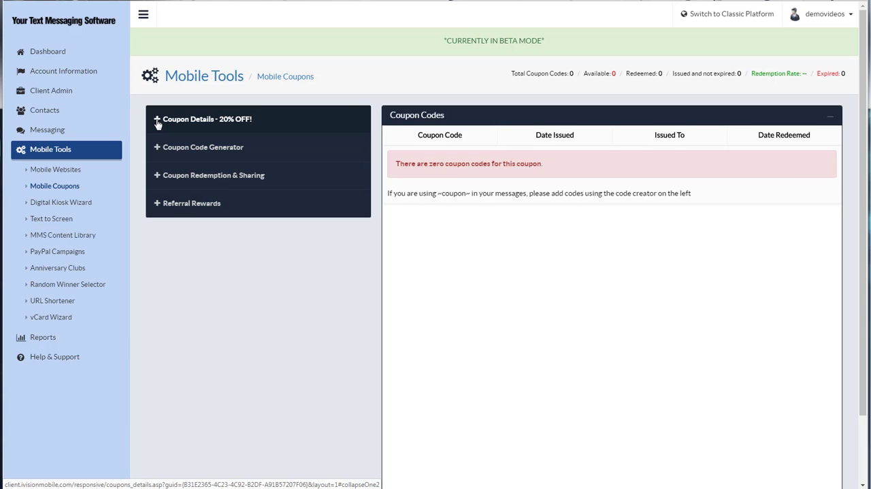
{"action": "left_click", "coordinate": [177, 153]}
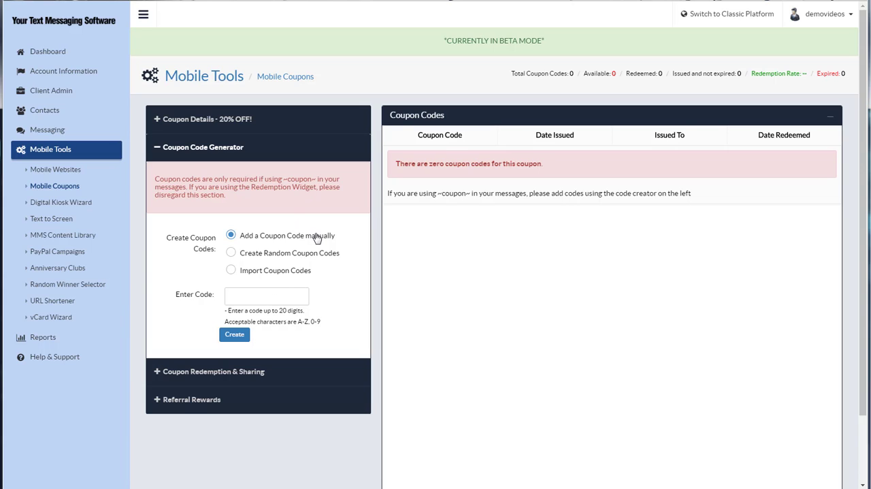
{"action": "left_click", "coordinate": [264, 296]}
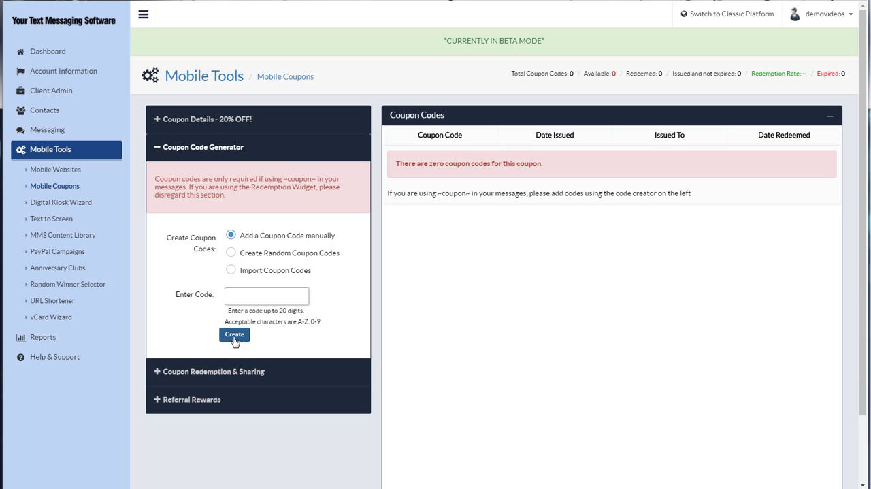
{"action": "left_click", "coordinate": [235, 253]}
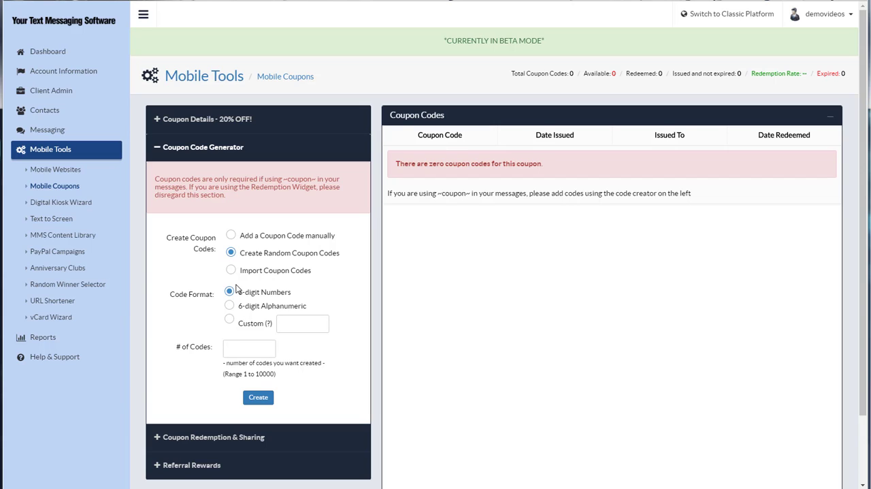
{"action": "left_click", "coordinate": [248, 351]}
{"action": "left_click", "coordinate": [230, 270]}
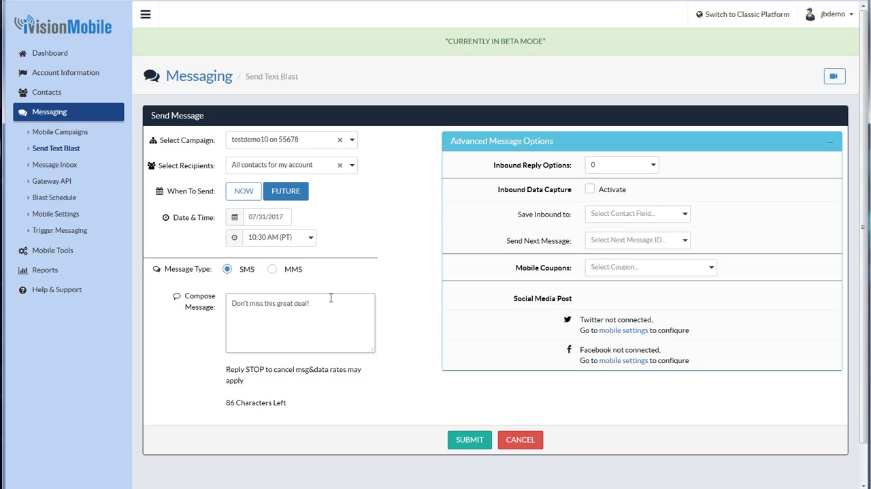
In the Firefox text blast page, add the ~coupon~ tag to the message and attach the 20% OFF! mobile coupon.
{"action": "type", "text": "-"}
{"action": "type", "text": "coupon~"}
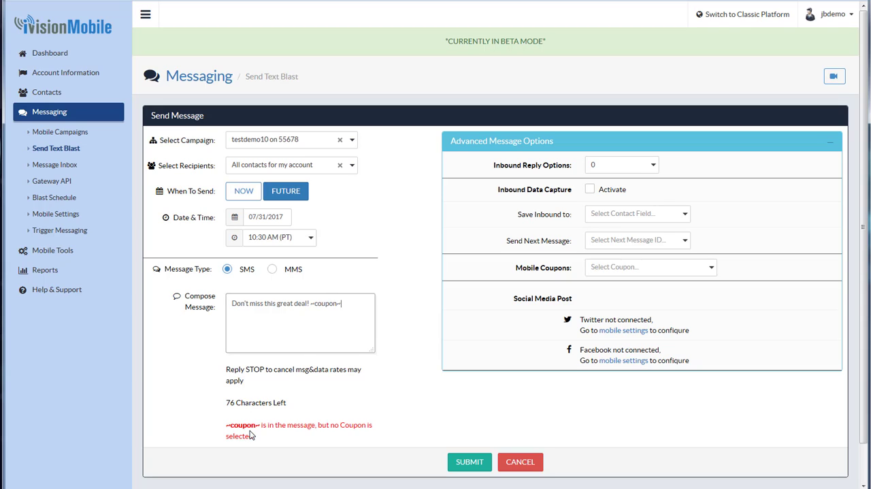
{"action": "left_click", "coordinate": [633, 268]}
{"action": "left_click", "coordinate": [622, 285]}
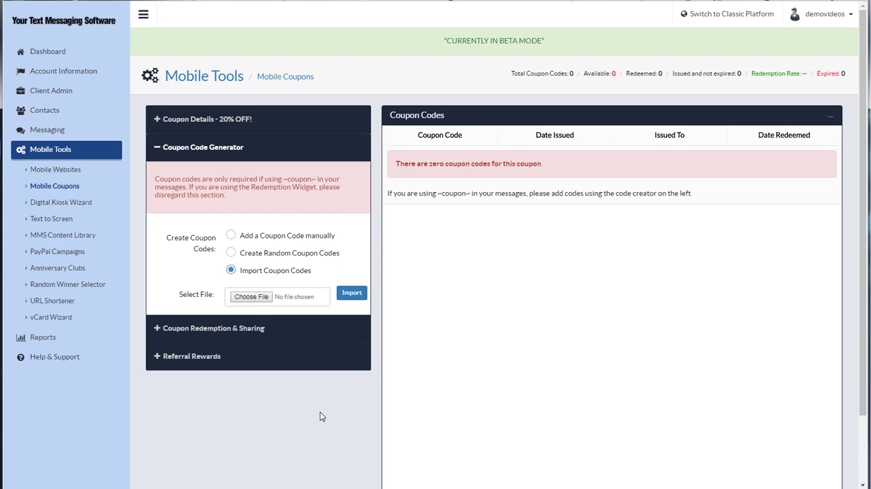
Back in the Chrome coupon editor, open the redemption and sharing settings and update them with the Default Widget linked.
{"action": "left_click", "coordinate": [159, 148]}
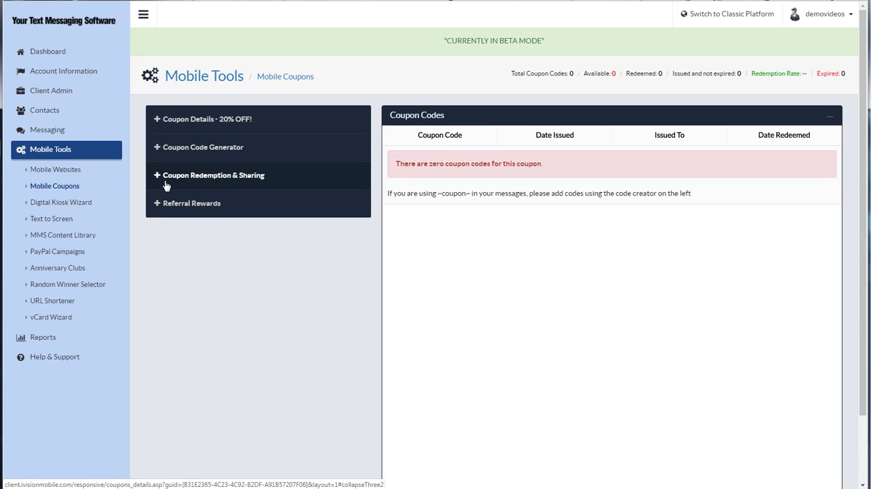
{"action": "left_click", "coordinate": [235, 176]}
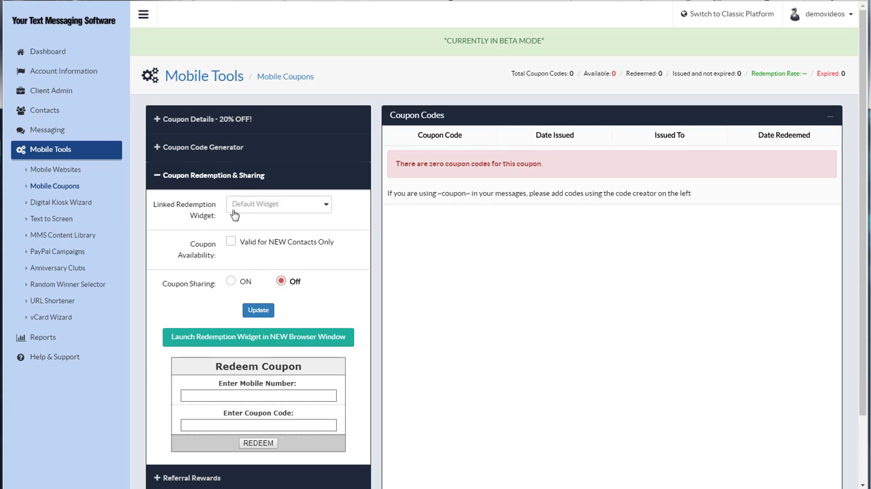
{"action": "left_click", "coordinate": [294, 215]}
{"action": "left_click", "coordinate": [257, 311]}
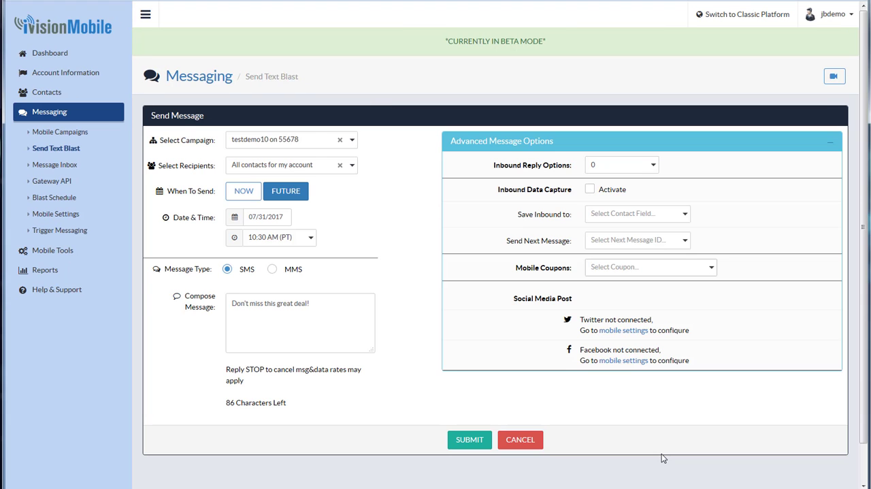
In the Firefox text blast page, add the ~redeem~ tag after the message text and attach the 20% OFF! mobile coupon.
{"action": "left_click", "coordinate": [331, 316]}
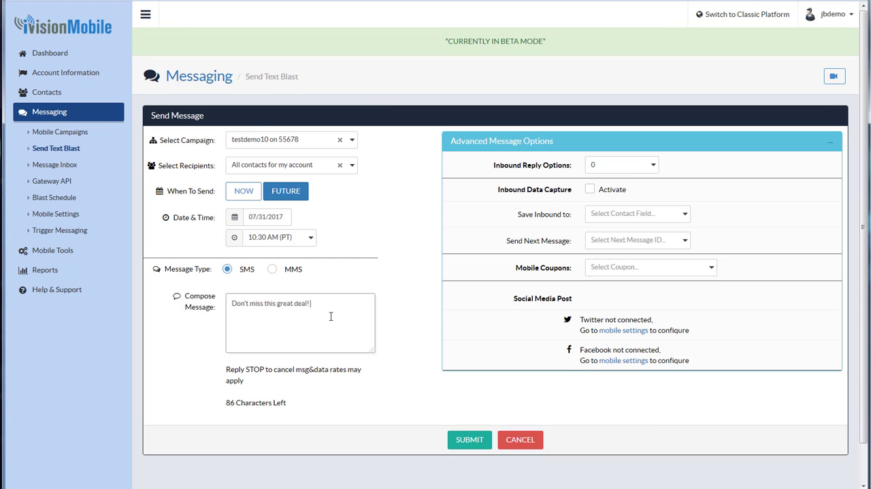
{"action": "key", "text": "BackSpace"}
{"action": "key", "text": "BackSpace"}
{"action": "type", "text": "~redeem~"}
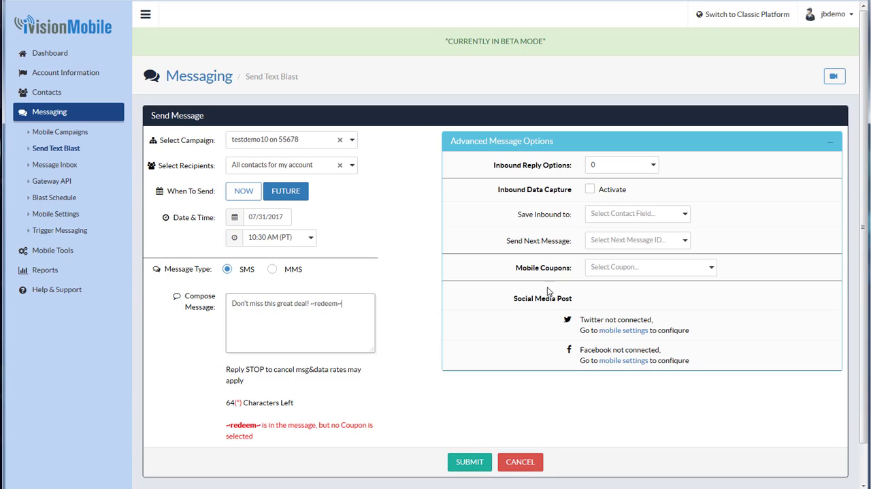
{"action": "left_click", "coordinate": [620, 268]}
{"action": "left_click", "coordinate": [613, 279]}
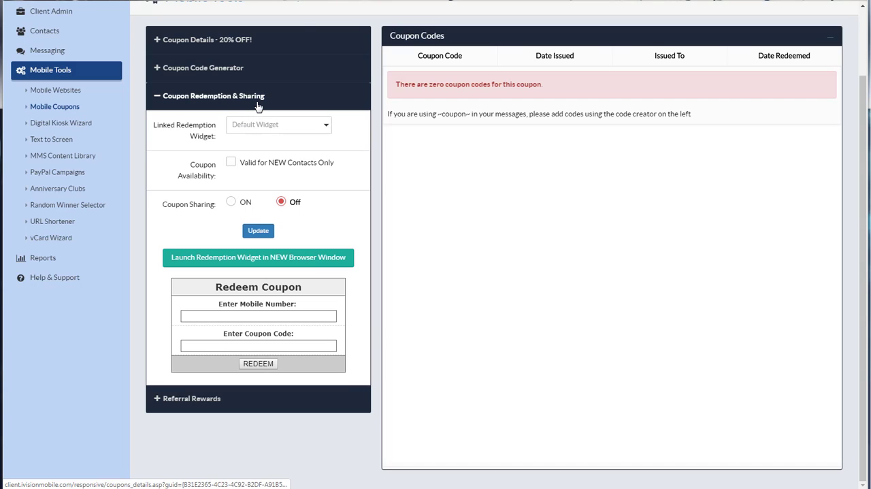
In the Chrome coupon editor, turn coupon sharing on without restricting who can share, leave both page descriptions blank, and update the settings.
{"action": "left_click", "coordinate": [231, 203]}
{"action": "scroll", "coordinate": [232, 204], "scroll_direction": "down", "scroll_amount": 1}
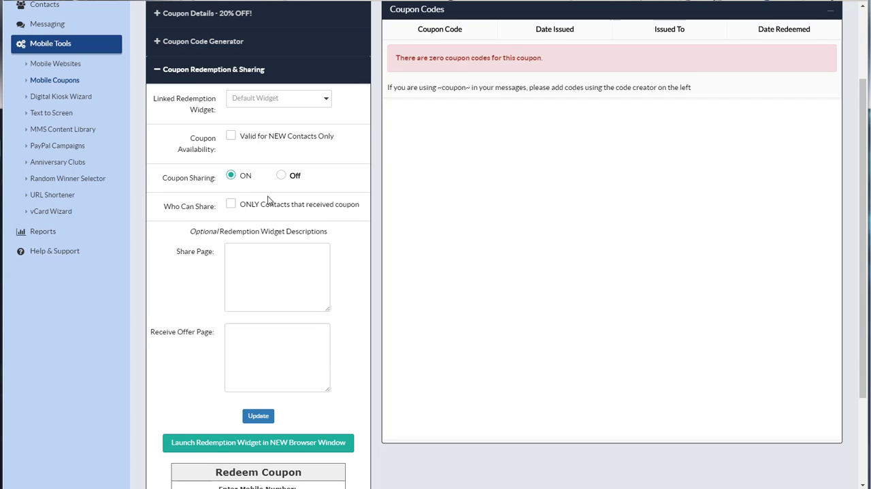
{"action": "left_click", "coordinate": [232, 206]}
{"action": "left_click", "coordinate": [233, 206]}
{"action": "left_click", "coordinate": [253, 258]}
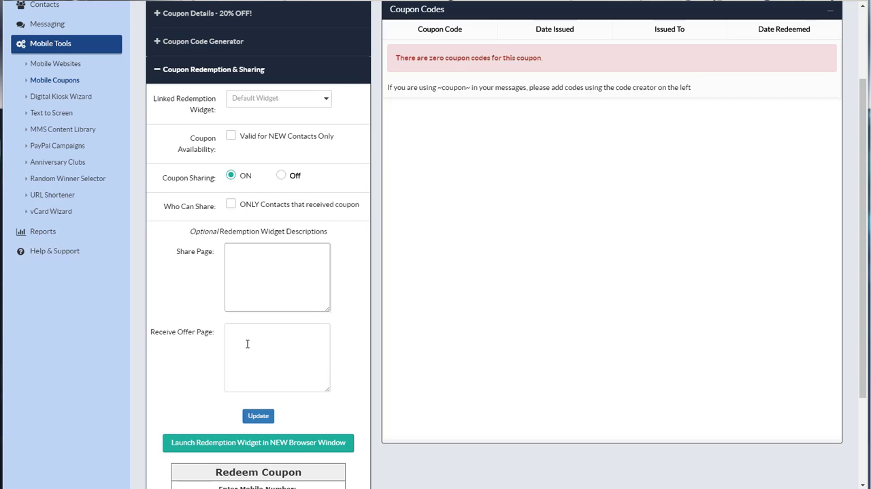
{"action": "left_click", "coordinate": [251, 352]}
{"action": "left_click", "coordinate": [249, 279]}
{"action": "left_click", "coordinate": [242, 348]}
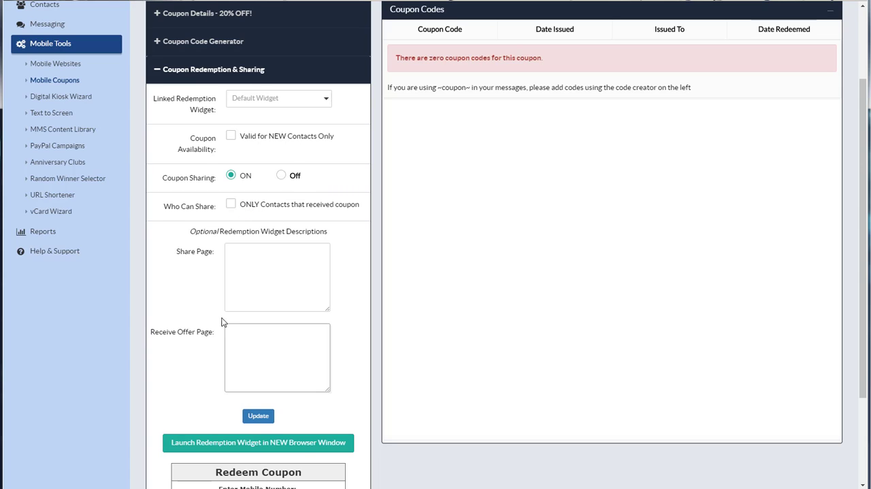
{"action": "left_click", "coordinate": [257, 421]}
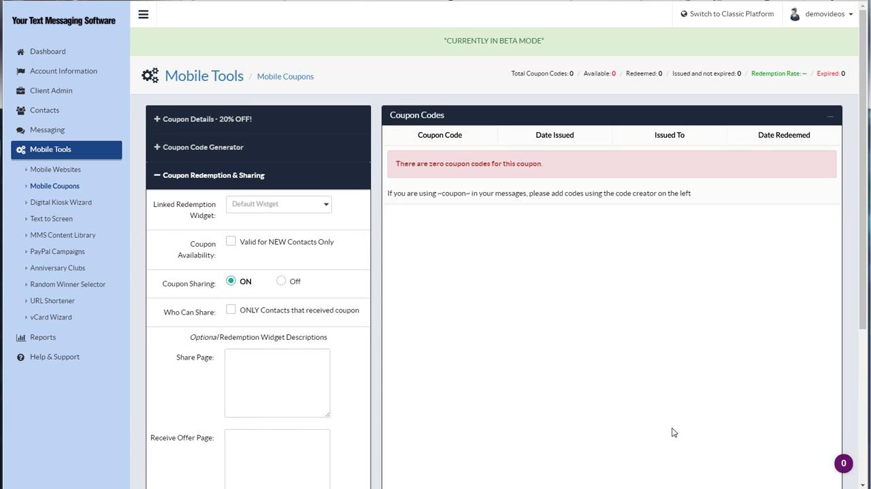
Switch to the text blast in Firefox, add the ~share~ tag to the message, and select the 20% OFF! mobile coupon.
{"action": "mouse_move", "coordinate": [651, 488]}
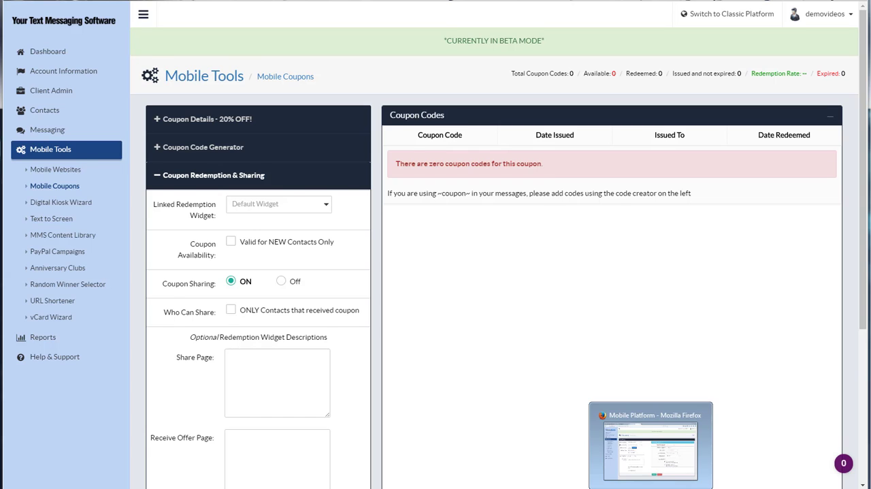
{"action": "left_click", "coordinate": [651, 449]}
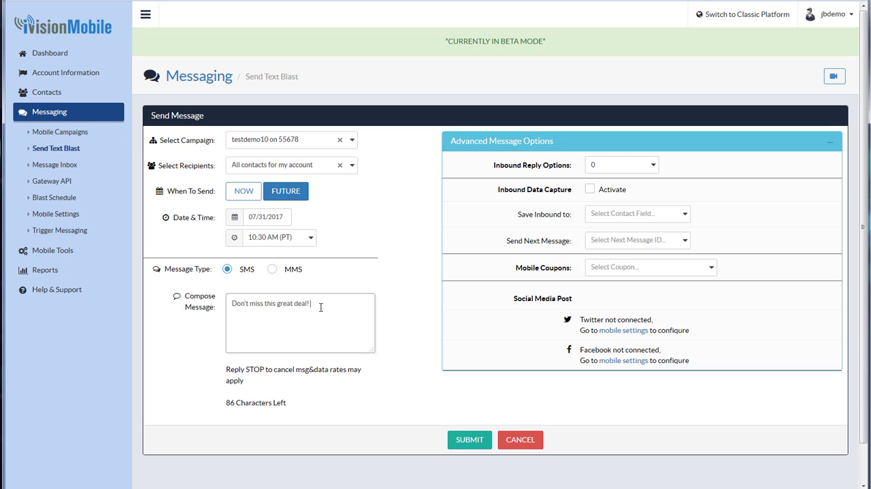
{"action": "type", "text": "~she"}
{"action": "type", "text": "re"}
{"action": "type", "text": "~share~"}
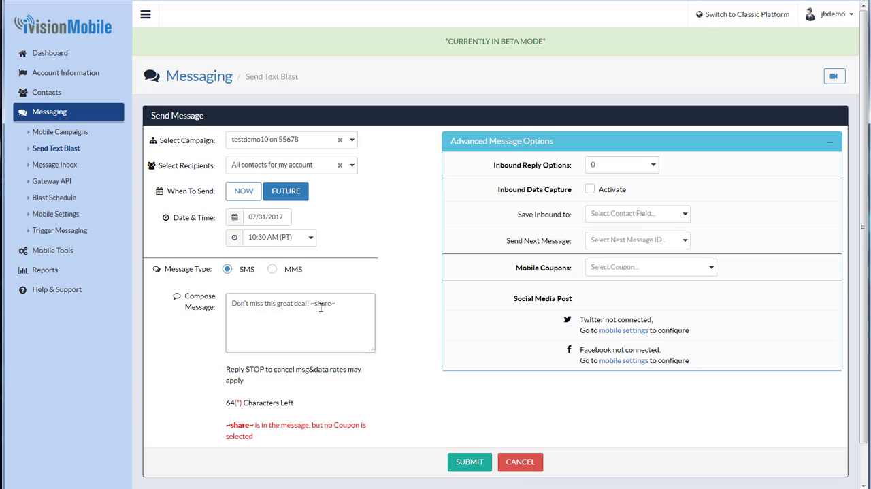
{"action": "left_click", "coordinate": [628, 269]}
{"action": "left_click", "coordinate": [620, 284]}
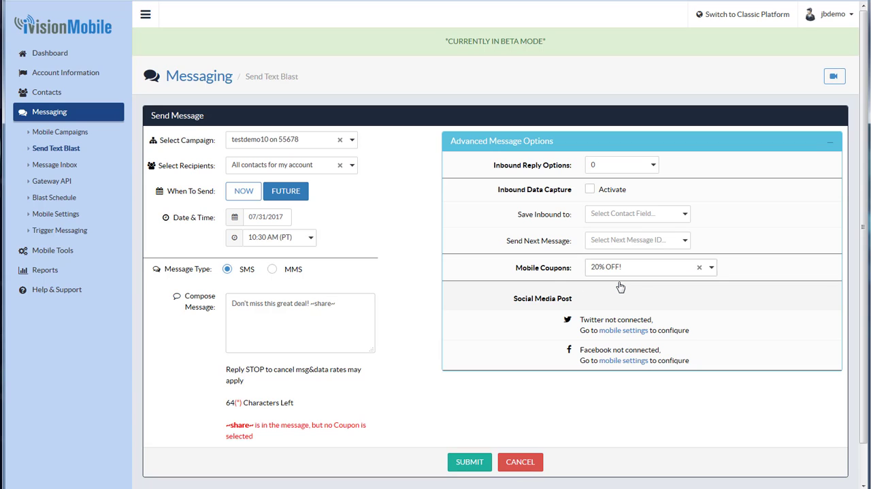